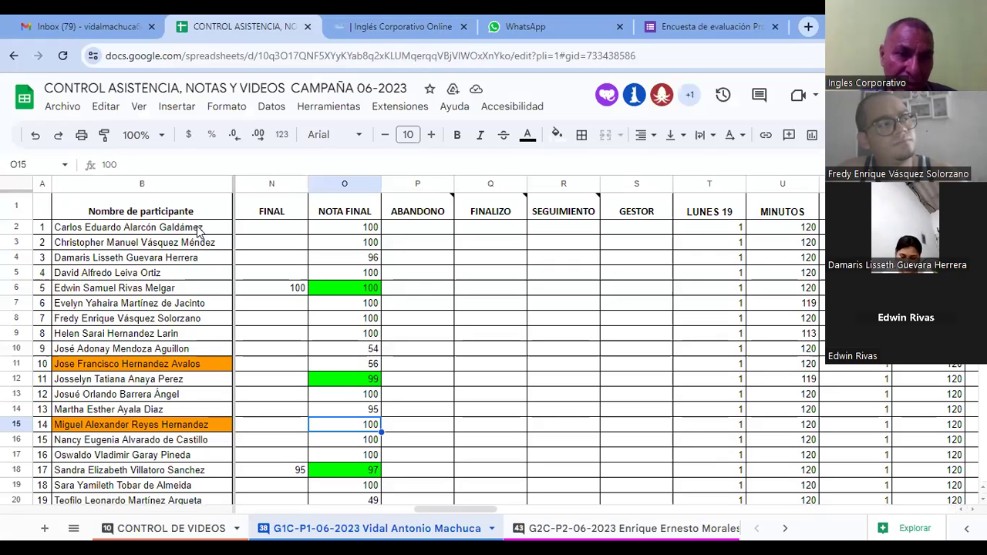
# Follow the first participant's row across the grade and daily attendance columns to the attendance entry in column BP
pyautogui.hotkey('ctrl', 'Home')
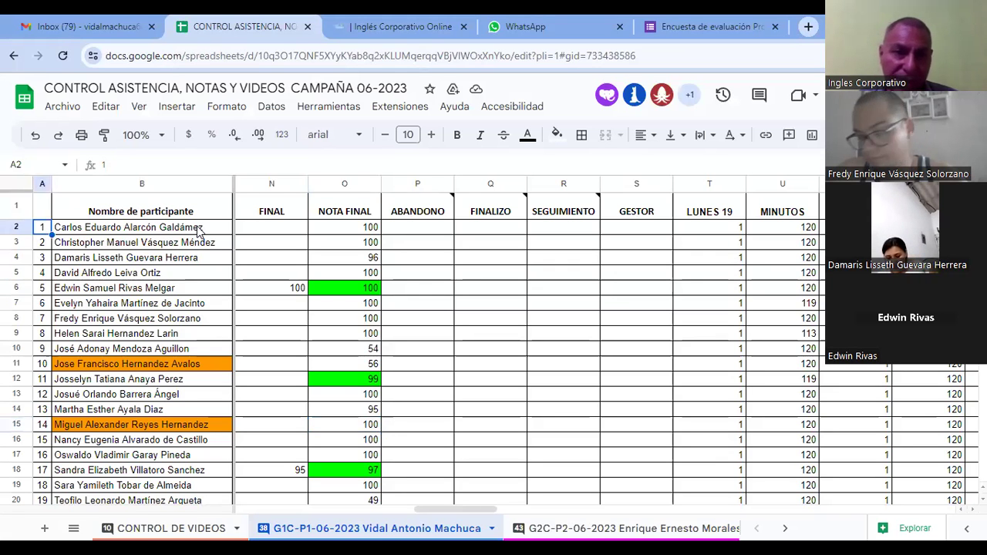
pyautogui.click(198, 231)
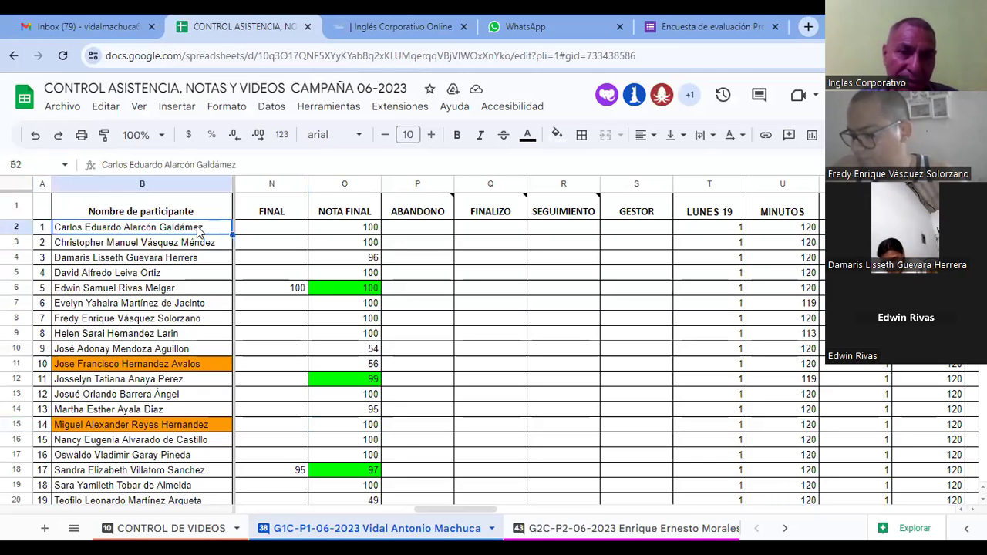
pyautogui.press('Right')
pyautogui.press('Right')
pyautogui.press('Right')
pyautogui.press('Right')
pyautogui.press('Right')
pyautogui.press('Right')
pyautogui.press('Right')
pyautogui.press('Right')
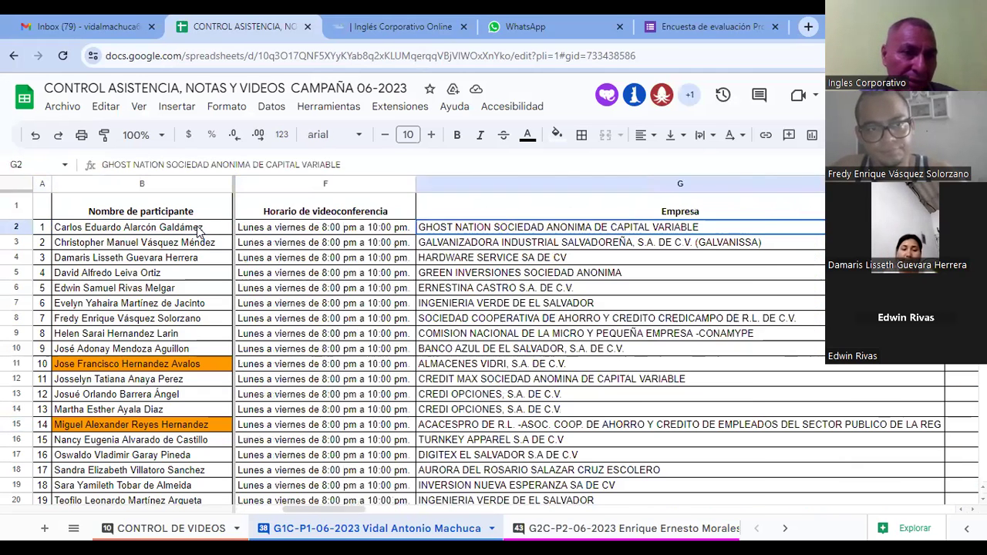
pyautogui.press('Right')
pyautogui.press('Right')
pyautogui.press('Right')
pyautogui.press('Right')
pyautogui.press('Right')
pyautogui.press('Right')
pyautogui.press('Right')
pyautogui.press('Right')
pyautogui.press('Right')
pyautogui.press('Right')
pyautogui.press('Right')
pyautogui.press('Right')
pyautogui.press('Right')
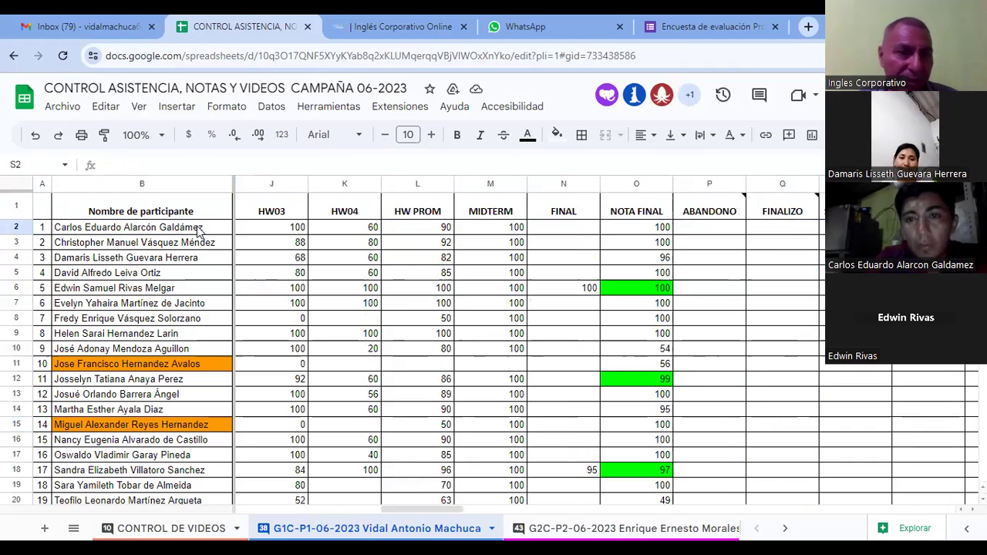
pyautogui.press('Right')
pyautogui.press('Right')
pyautogui.press('Right')
pyautogui.press('Right')
pyautogui.press('Right')
pyautogui.press('Right')
pyautogui.press('Right')
pyautogui.press('Right')
pyautogui.press('Right')
pyautogui.press('Right')
pyautogui.press('Right')
pyautogui.press('Right')
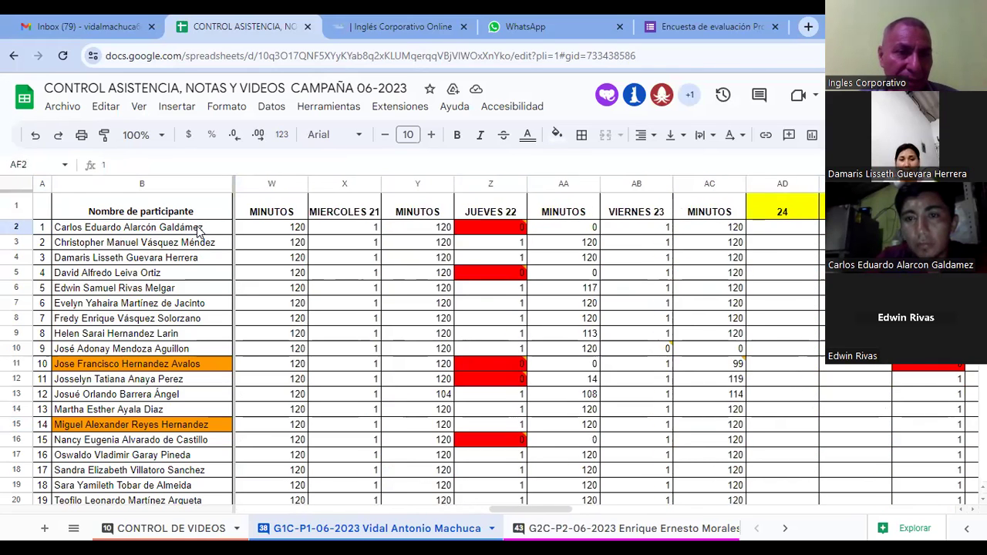
pyautogui.press('Right')
pyautogui.press('Right')
pyautogui.press('Right')
pyautogui.press('Right')
pyautogui.press('Right')
pyautogui.press('Right')
pyautogui.press('Right')
pyautogui.press('Right')
pyautogui.press('Right')
pyautogui.press('Right')
pyautogui.press('Right')
pyautogui.press('Right')
pyautogui.press('Right')
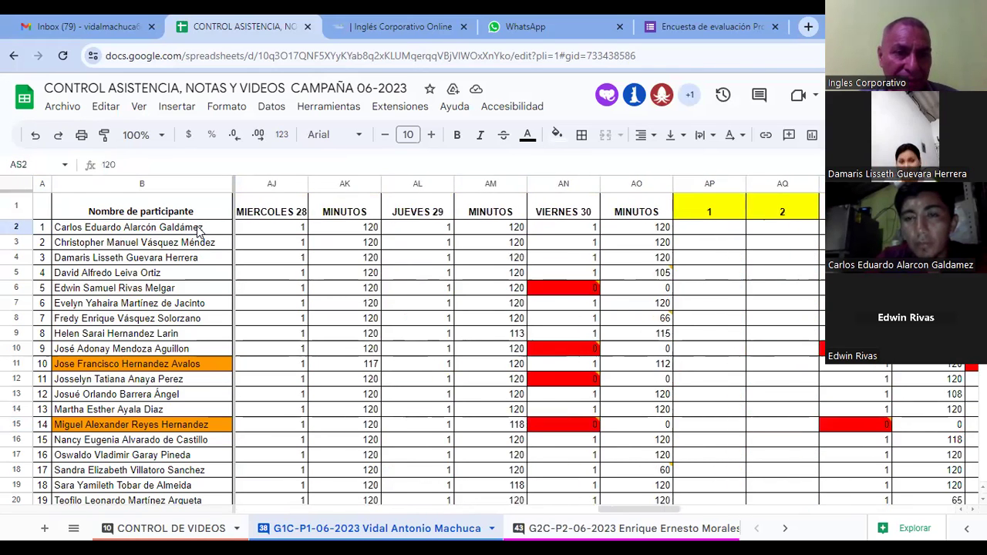
pyautogui.press('Right')
pyautogui.press('Right')
pyautogui.press('Right')
pyautogui.press('Right')
pyautogui.press('Right')
pyautogui.press('Right')
pyautogui.press('Right')
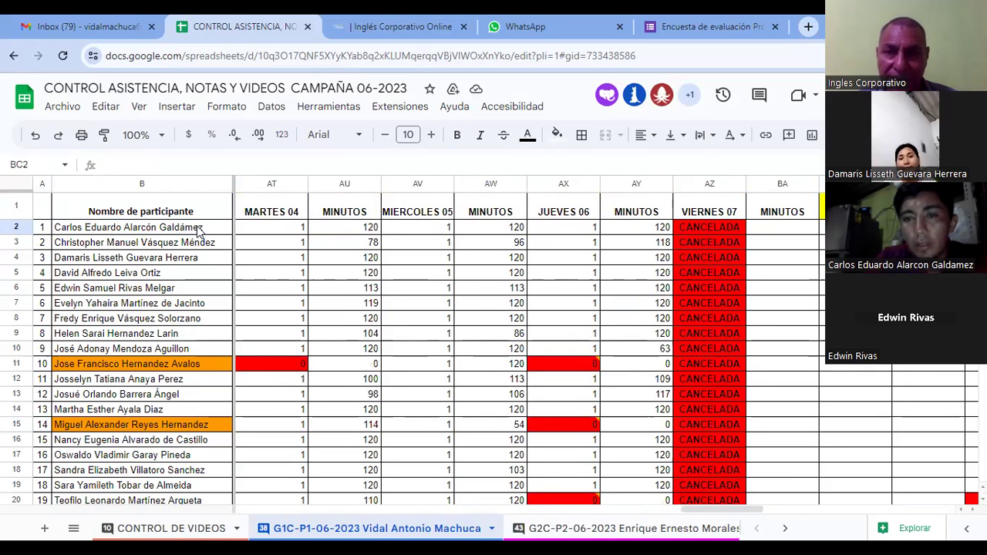
pyautogui.press('Right')
pyautogui.press('Right')
pyautogui.press('Right')
pyautogui.press('Right')
pyautogui.press('Right')
pyautogui.press('Right')
pyautogui.press('Right')
pyautogui.press('Right')
pyautogui.press('Right')
pyautogui.press('Right')
pyautogui.press('Right')
pyautogui.press('Right')
pyautogui.press('Right')
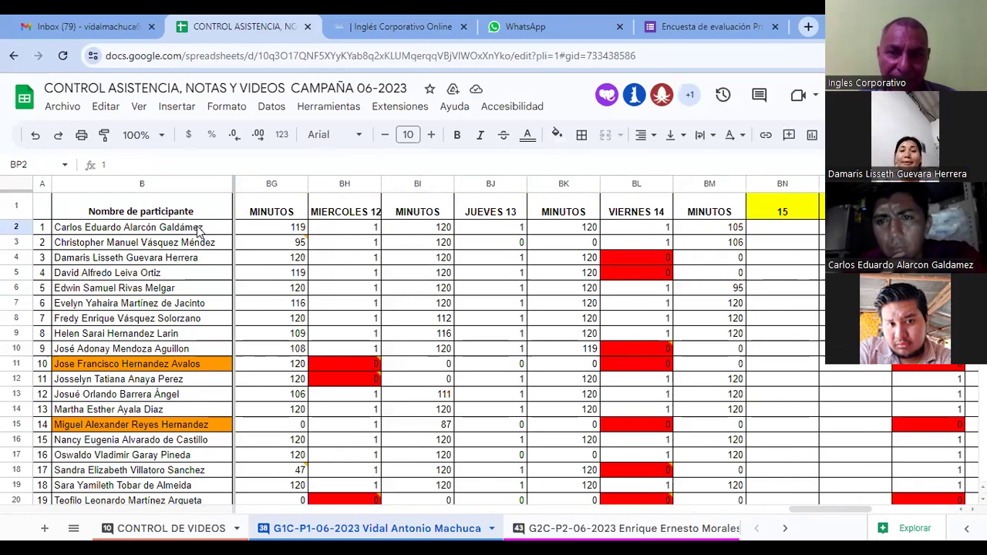
pyautogui.press('Left')
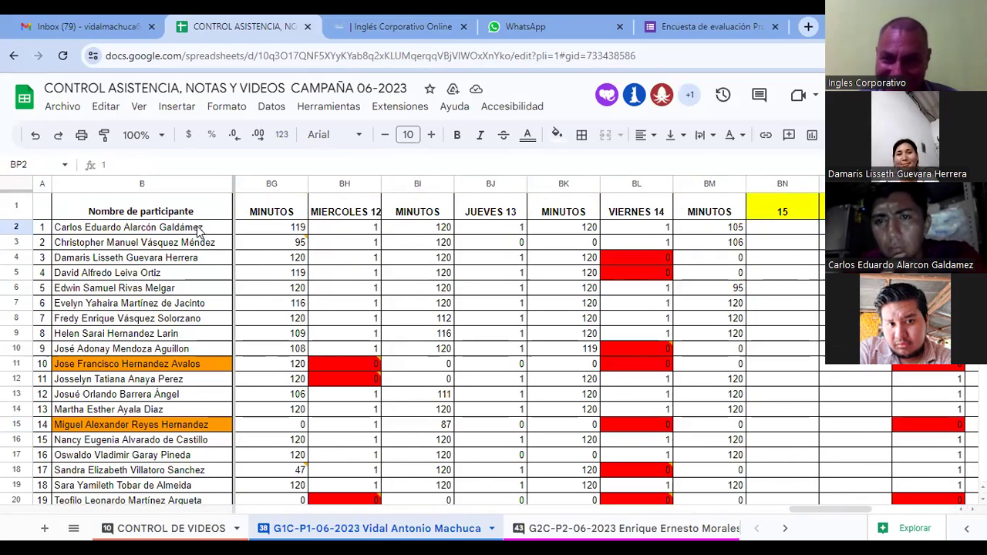
pyautogui.press('Right')
pyautogui.press('Right')
pyautogui.press('Left')
# Check the attendance entries in column BP one participant at a time, from row 3 down to row 14
pyautogui.press('Down')
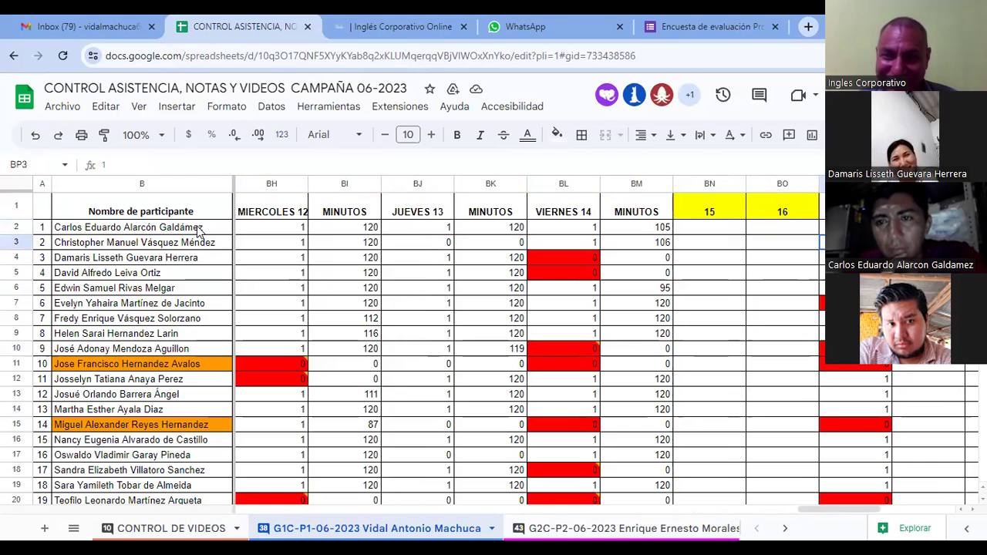
pyautogui.press('Down')
pyautogui.press('Down')
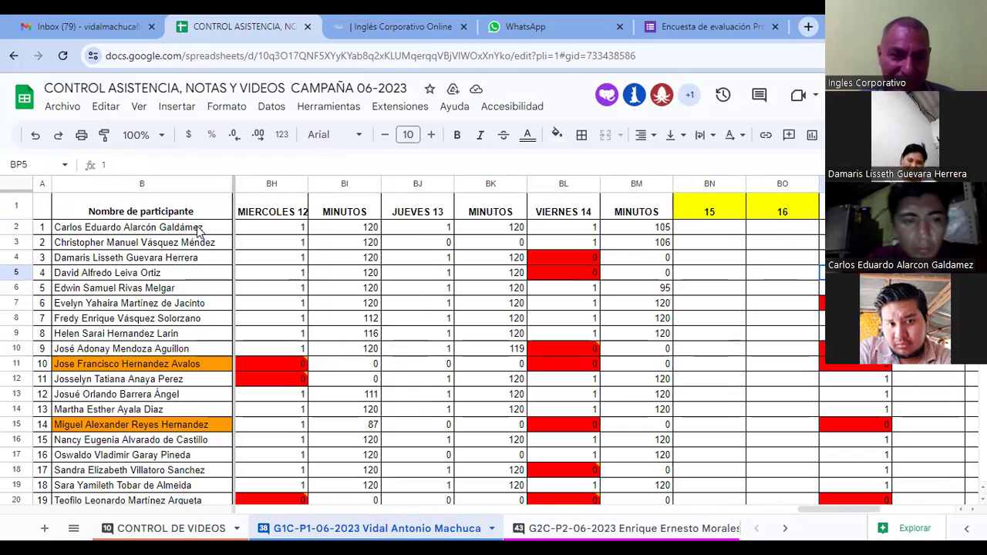
pyautogui.press('Down')
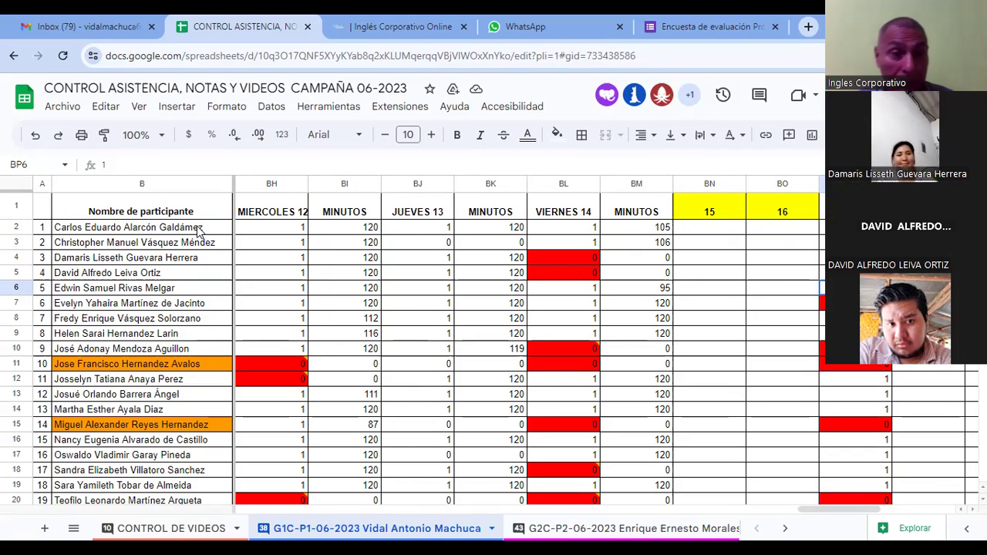
pyautogui.press('Down')
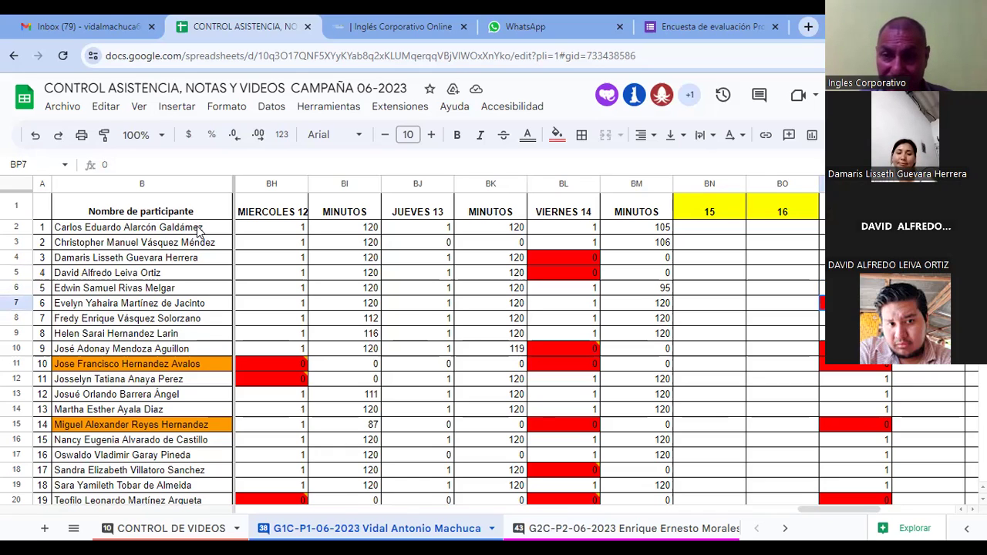
pyautogui.press('Down')
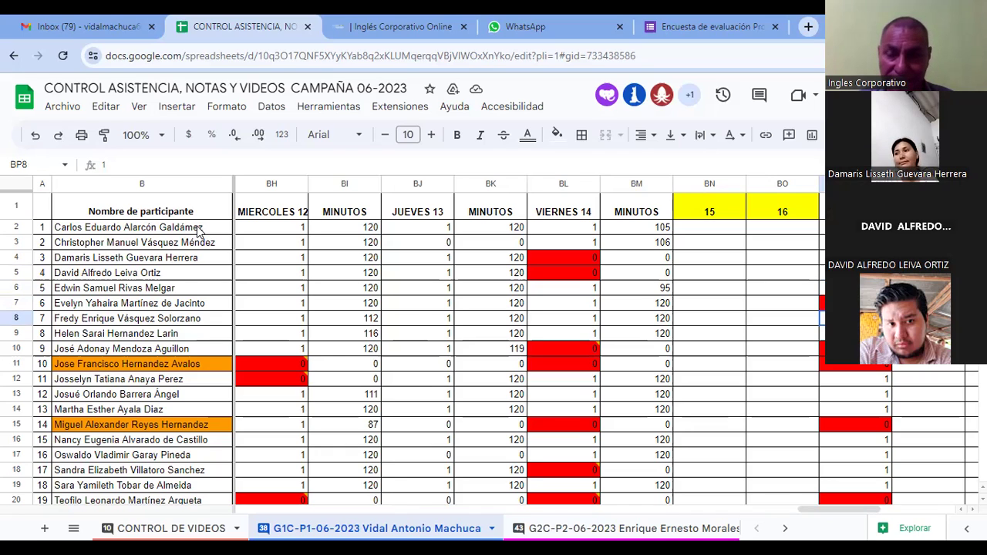
pyautogui.press('Down')
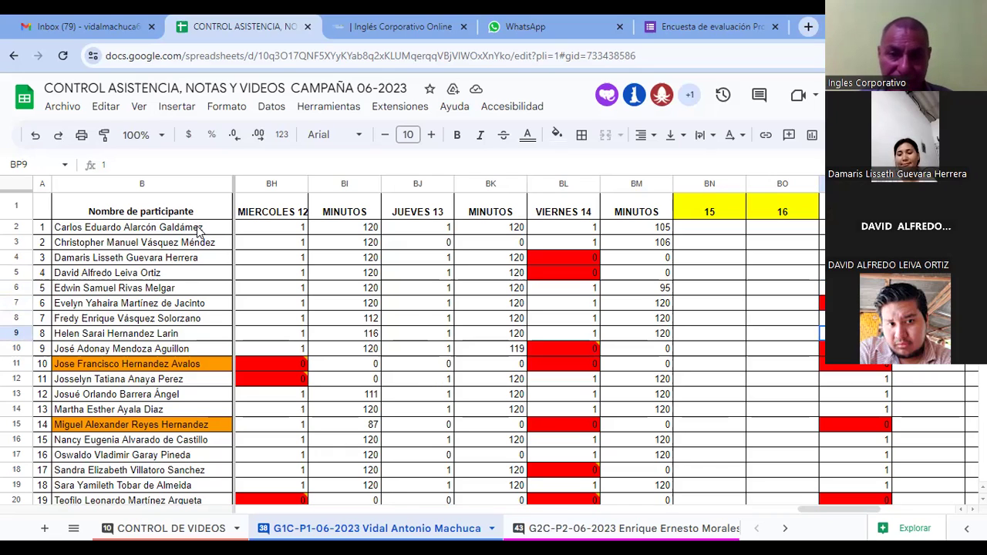
pyautogui.press('Down')
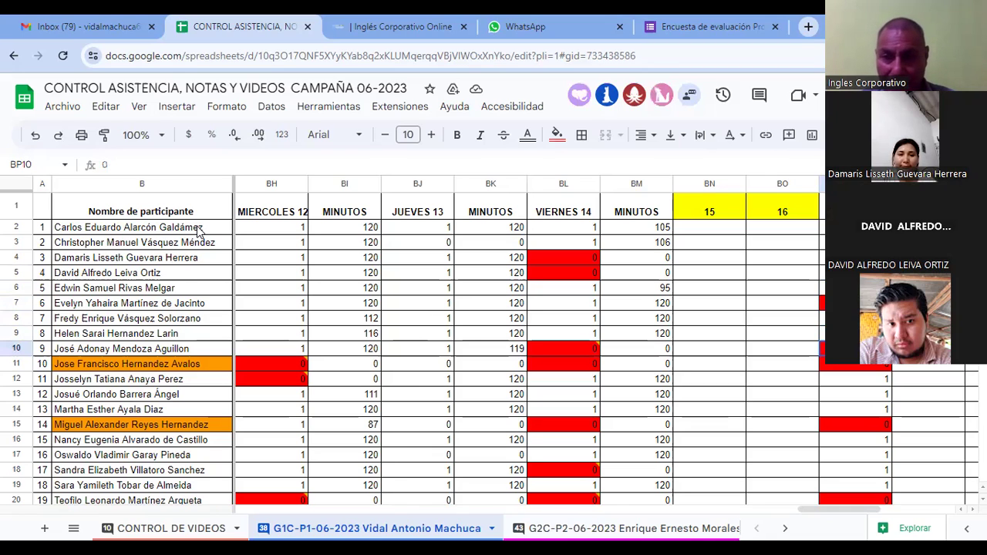
pyautogui.press('Down')
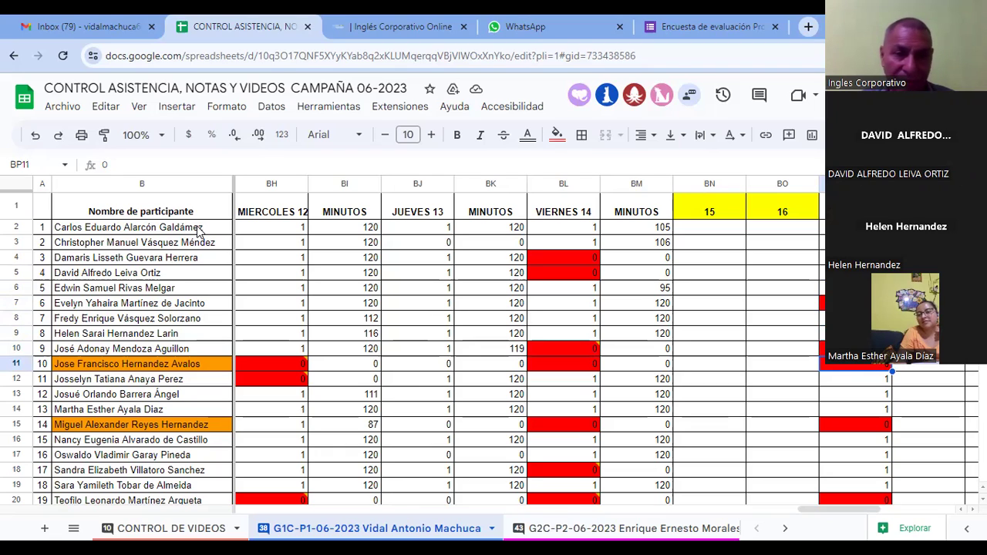
pyautogui.press('Down')
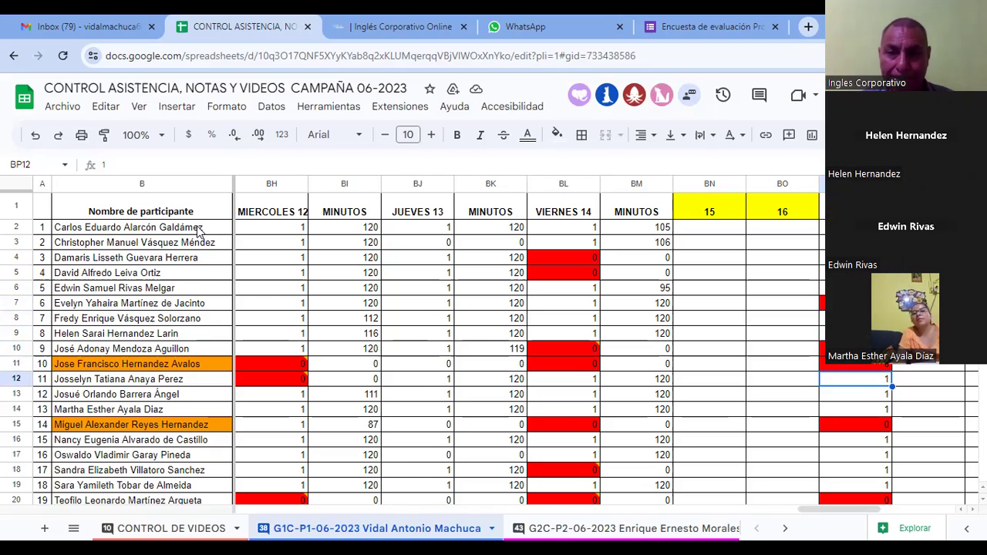
pyautogui.press('Down')
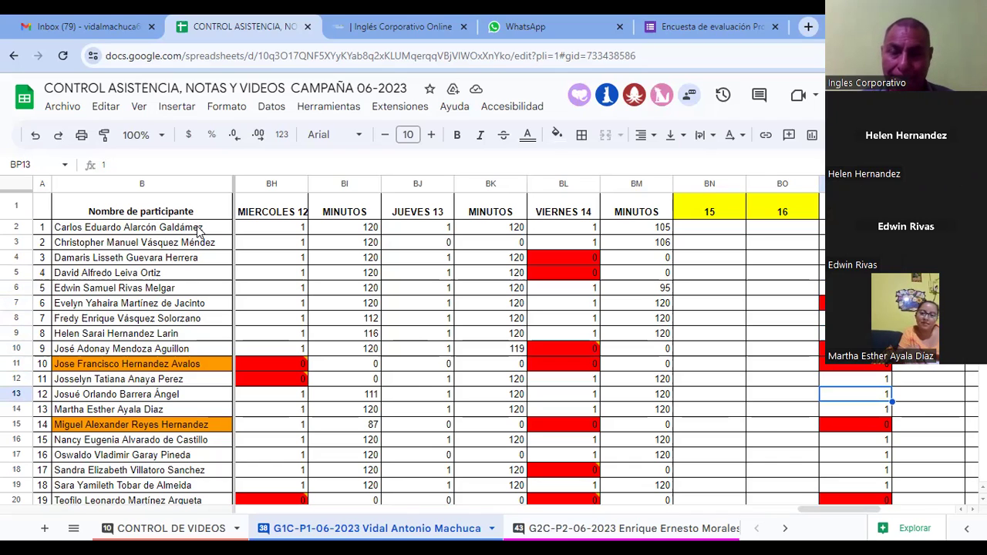
pyautogui.press('Down')
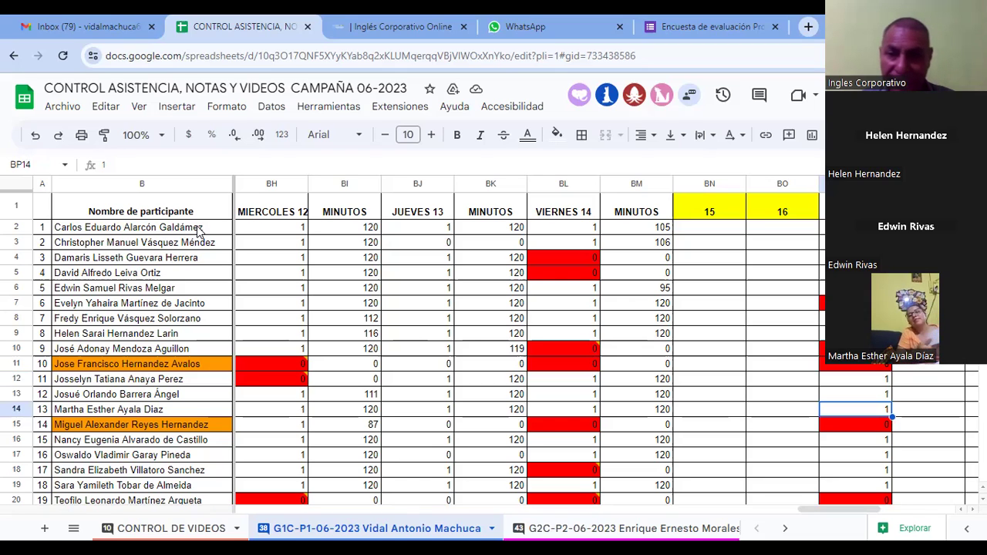
# Continue checking the participants' attendance entries in column BP, from row 15 down to row 19
pyautogui.press('Down')
pyautogui.press('Down')
pyautogui.press('Down')
pyautogui.press('Up')
pyautogui.press('Up')
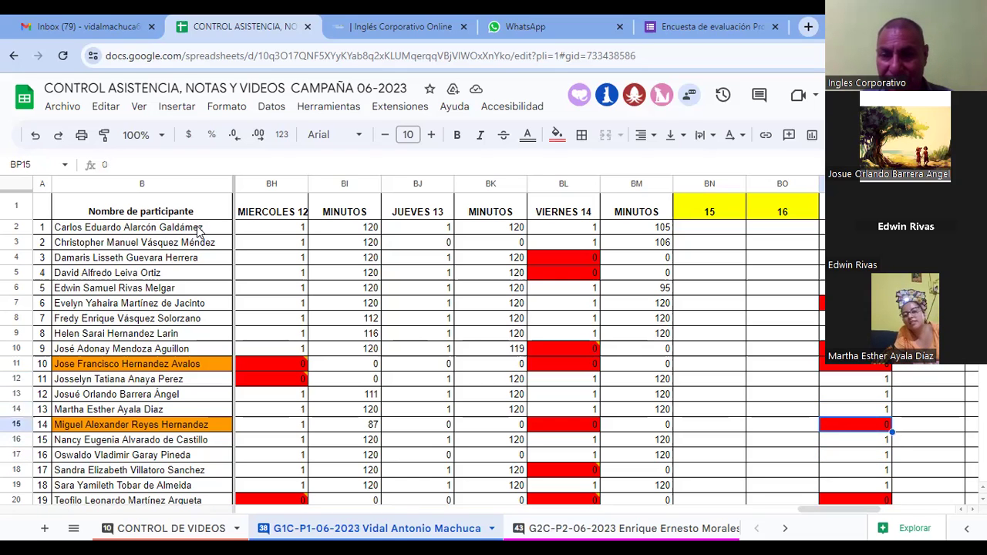
pyautogui.press('Down')
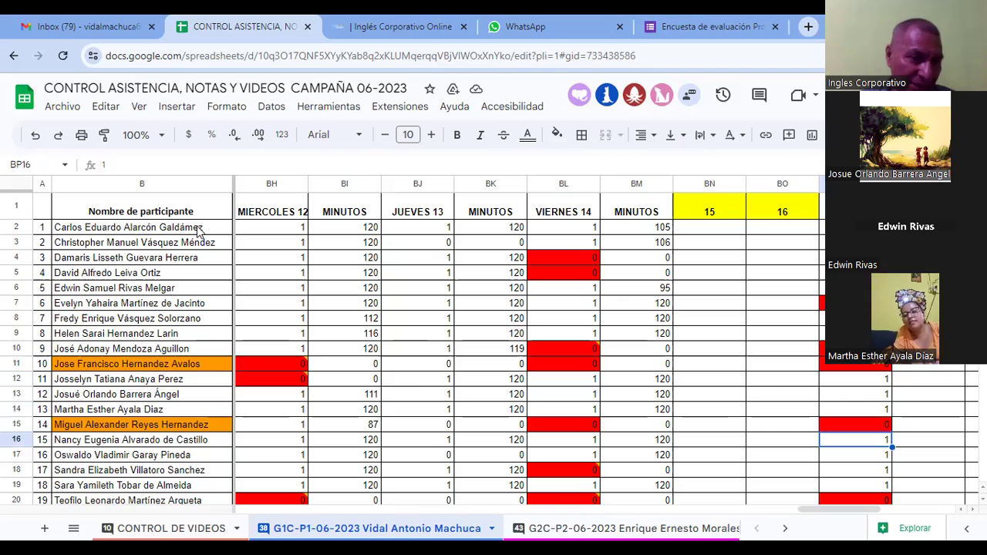
pyautogui.press('Up')
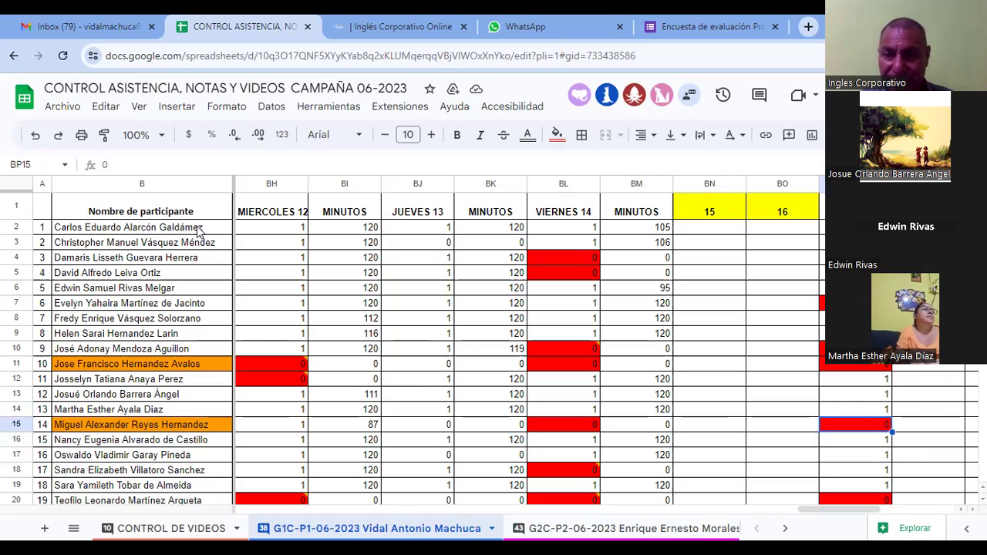
pyautogui.press('Down')
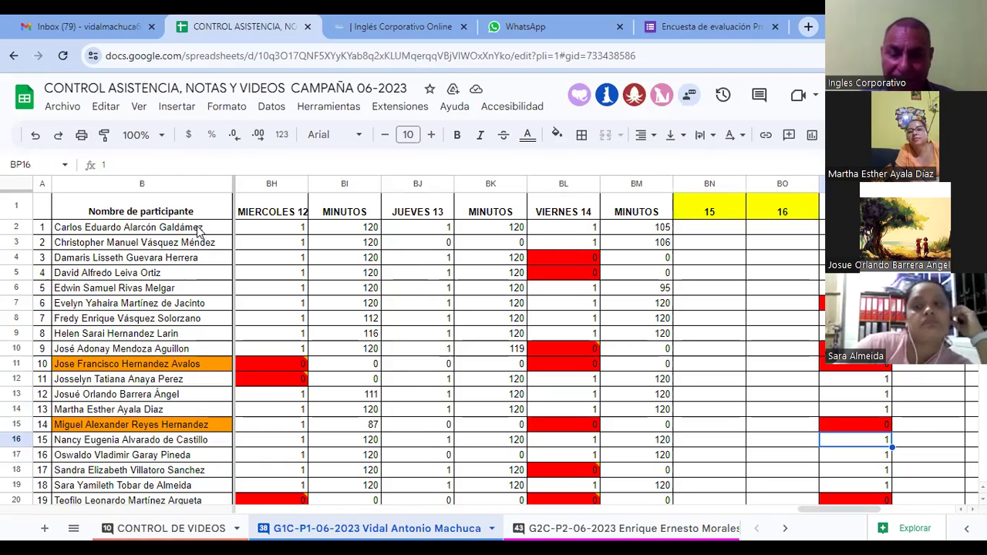
pyautogui.press('Down')
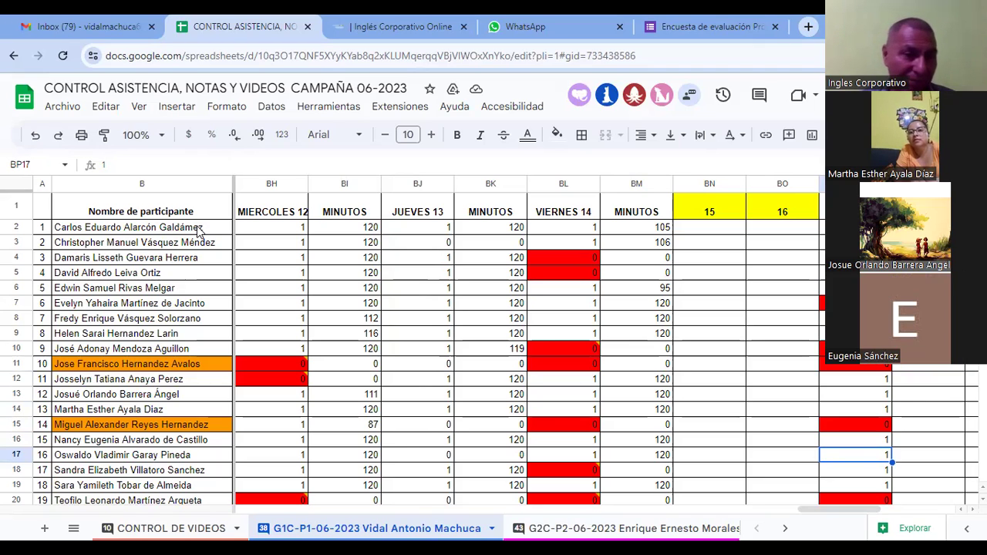
pyautogui.press('Down')
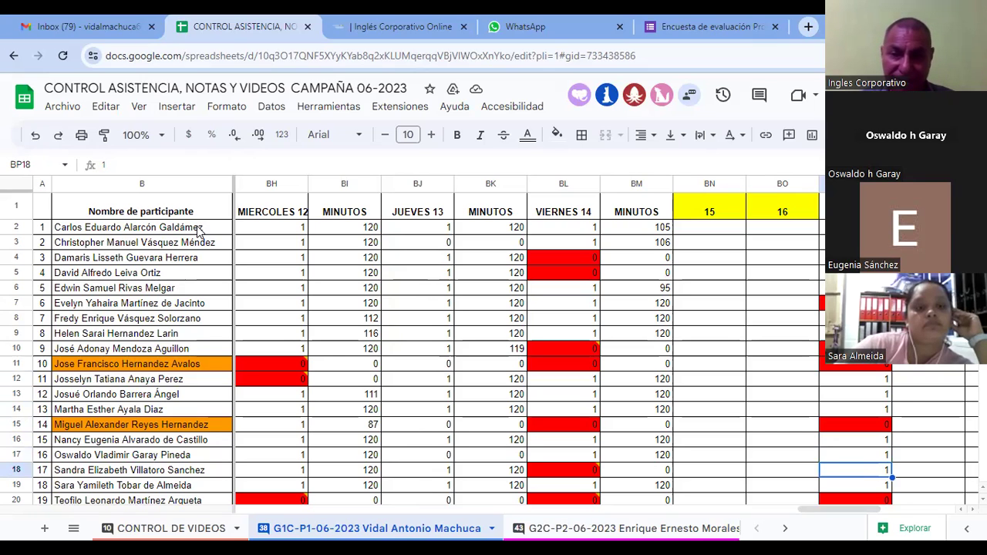
pyautogui.press('Down')
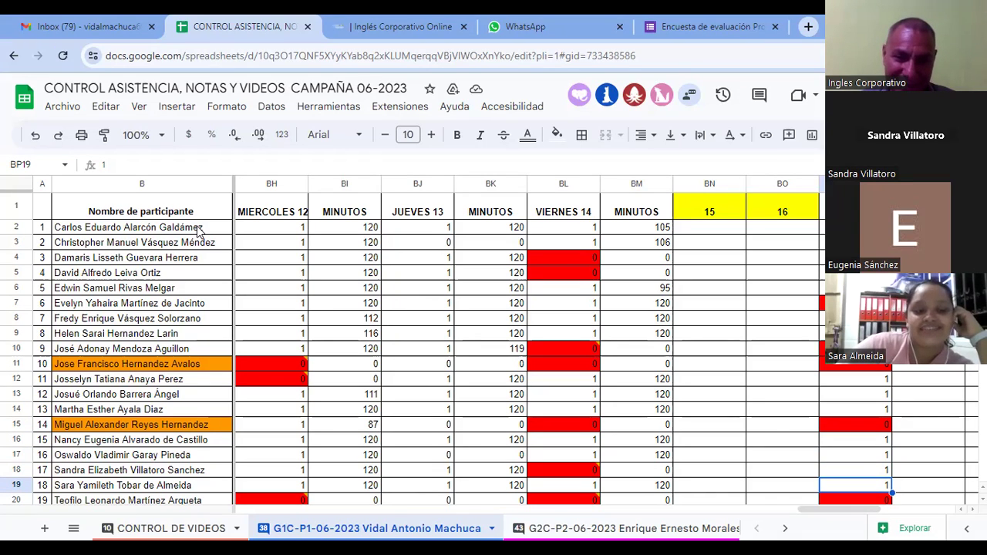
# Check the last attendance entries in column BP, from row 20 down to the separate participant in row 24
pyautogui.press('Down')
pyautogui.press('Down')
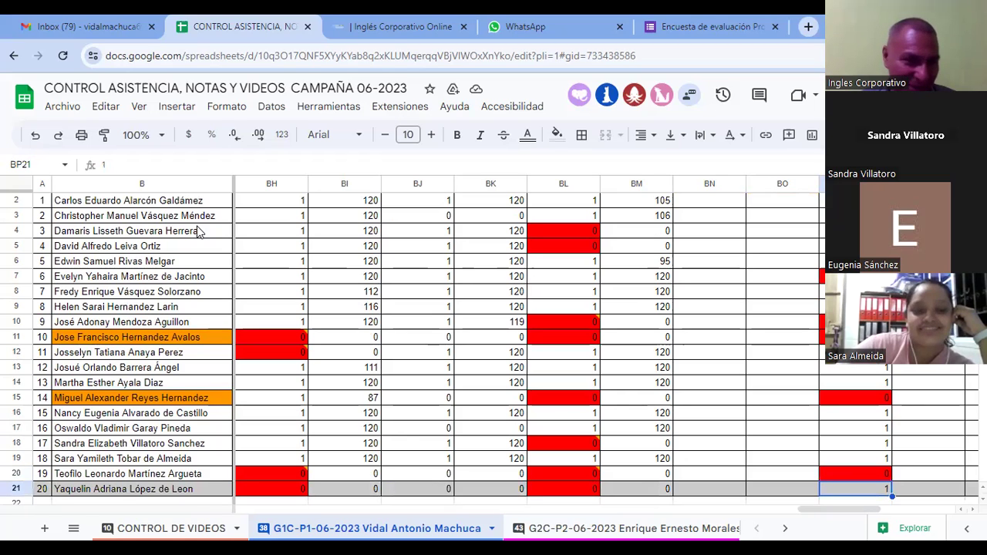
pyautogui.press('Up')
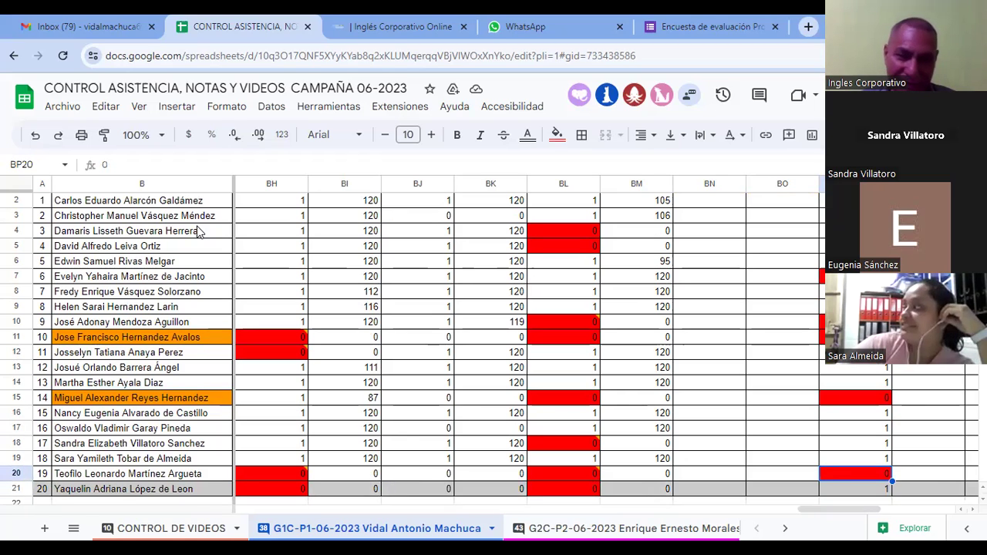
pyautogui.press('Down')
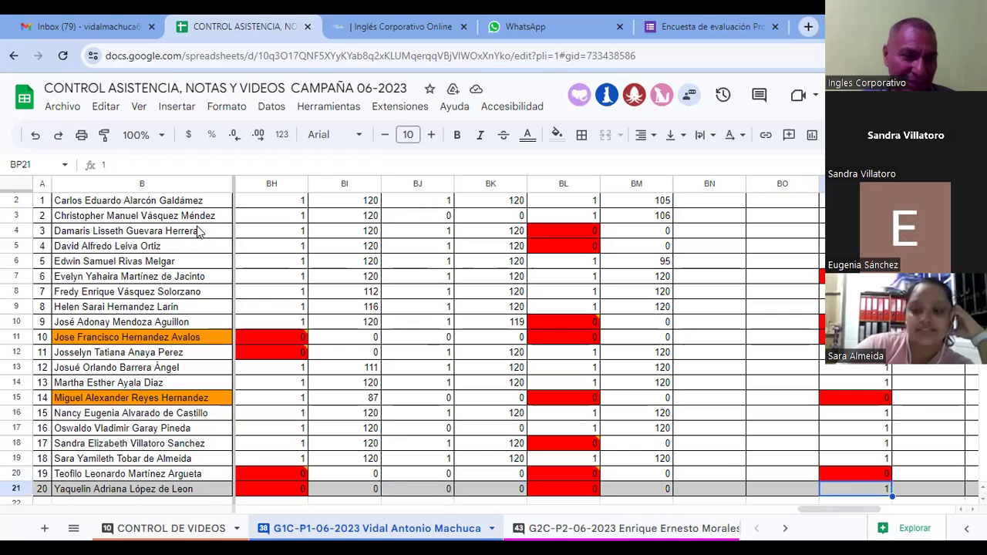
pyautogui.press('Down')
pyautogui.press('Down')
pyautogui.press('Down')
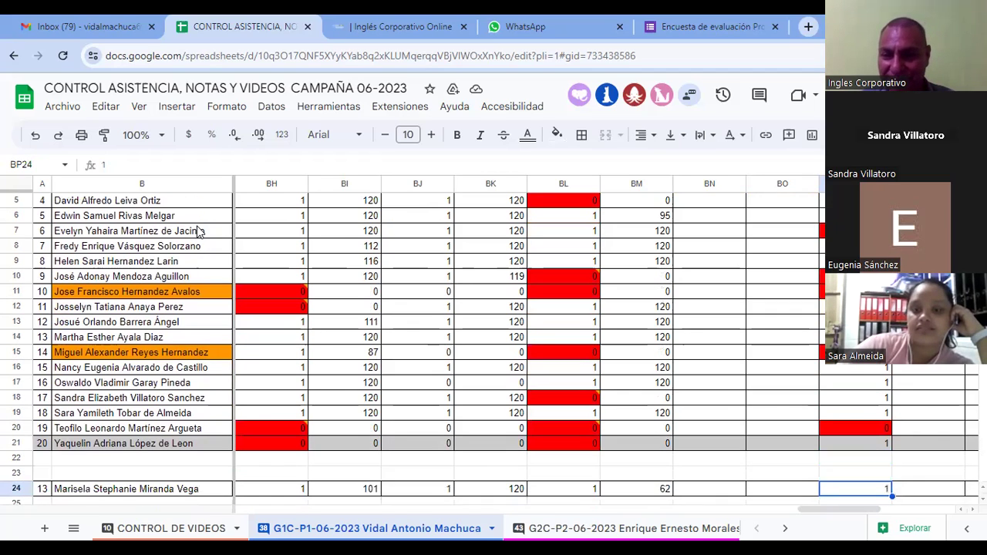